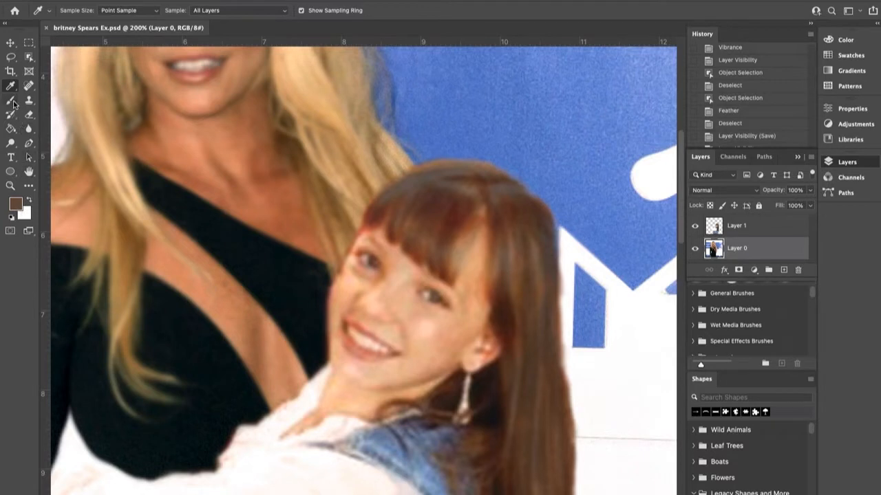
- Set up a soft round brush at 14 px with 25% opacity
{"action": "left_click", "coordinate": [79, 10]}
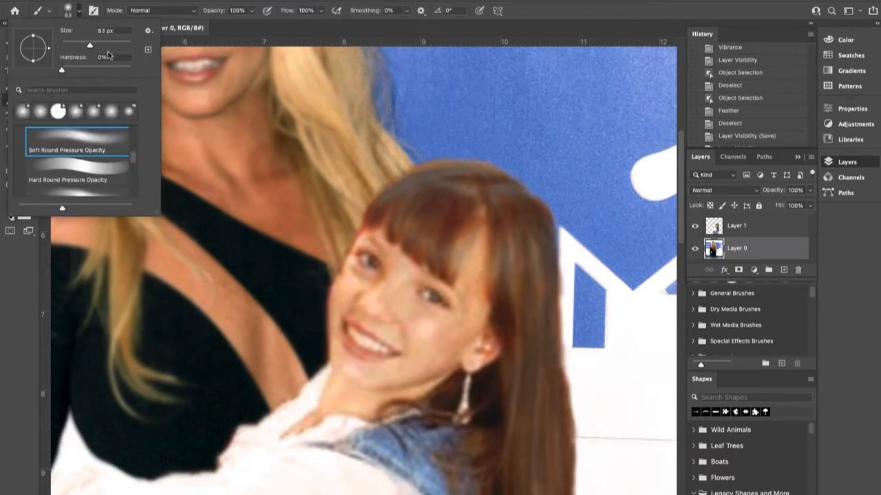
{"action": "left_click_drag", "start_coordinate": [90, 46], "coordinate": [66, 45]}
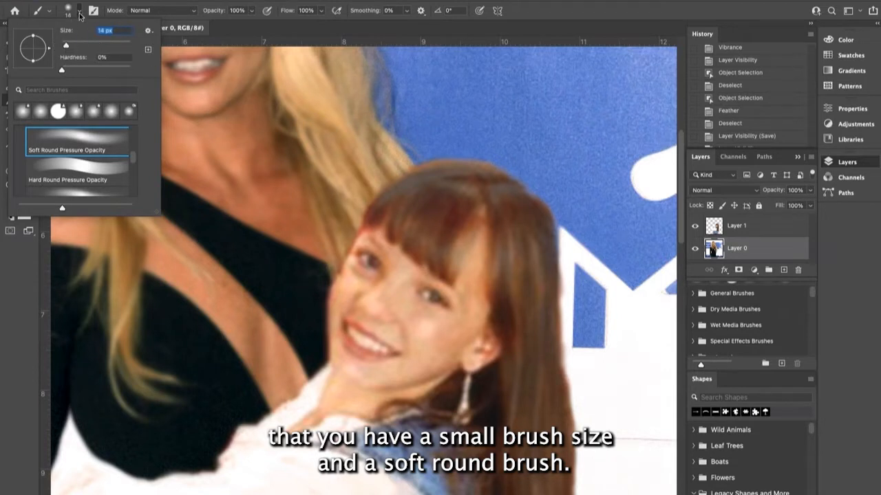
{"action": "left_click", "coordinate": [80, 13]}
{"action": "left_click", "coordinate": [251, 10]}
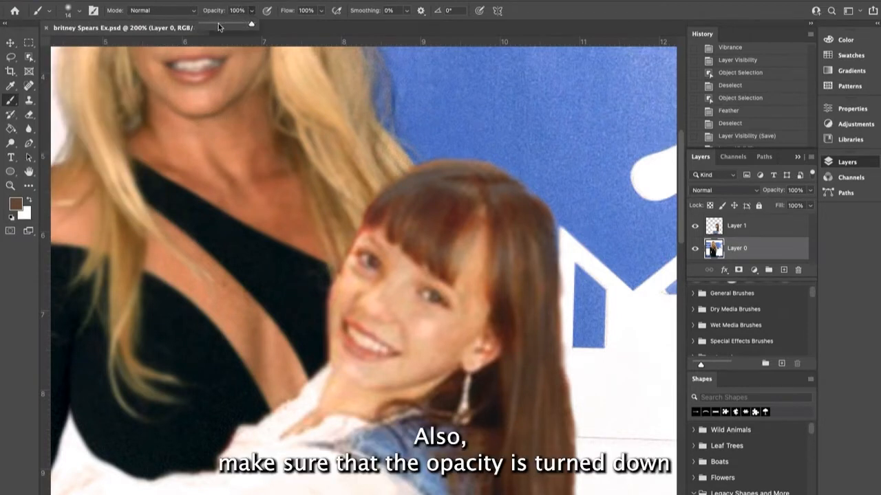
{"action": "left_click", "coordinate": [215, 24]}
{"action": "left_click_drag", "start_coordinate": [214, 25], "coordinate": [213, 25]}
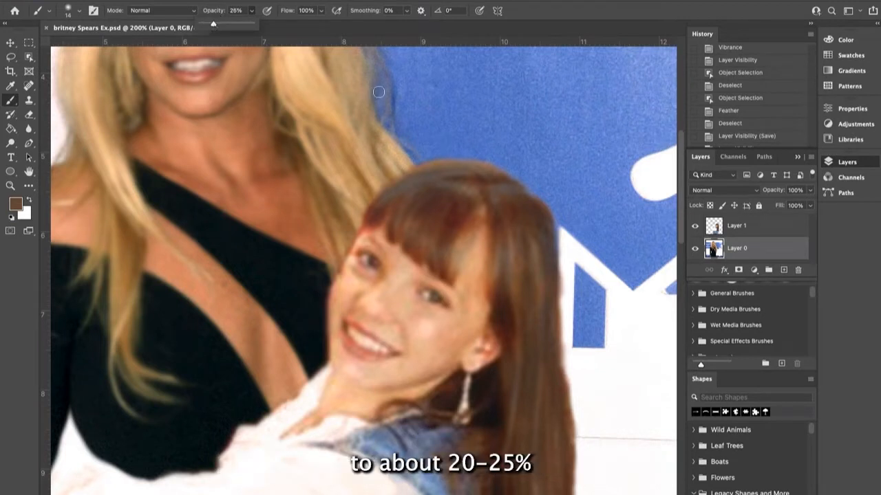
- Paint brown strokes on Layer 1 over the reddish and yellowish highlights in the girl's hair, from the crown down to the ends
{"action": "left_click_drag", "start_coordinate": [520, 225], "coordinate": [523, 300]}
{"action": "left_click_drag", "start_coordinate": [510, 246], "coordinate": [526, 295]}
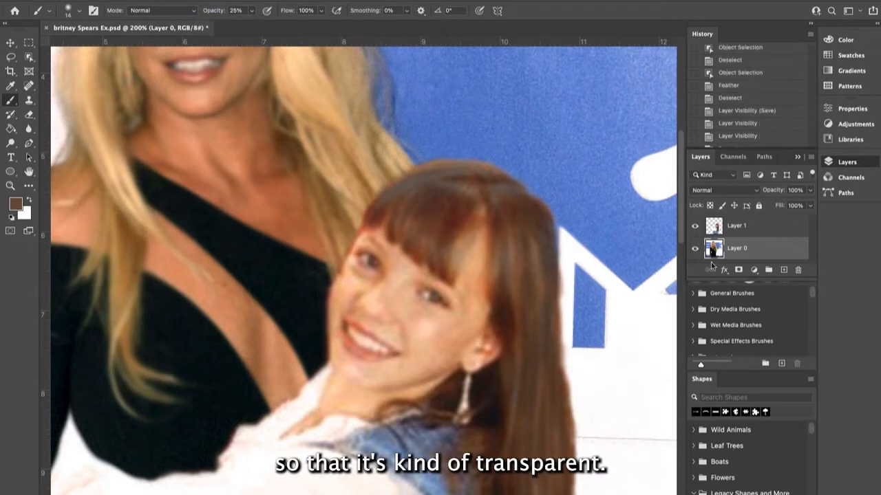
{"action": "left_click", "coordinate": [745, 228]}
{"action": "mouse_move", "coordinate": [520, 231]}
{"action": "left_mouse_down"}
{"action": "mouse_move", "coordinate": [524, 328]}
{"action": "mouse_move", "coordinate": [539, 273]}
{"action": "mouse_move", "coordinate": [542, 344]}
{"action": "left_mouse_up"}
{"action": "mouse_move", "coordinate": [520, 196]}
{"action": "left_mouse_down"}
{"action": "mouse_move", "coordinate": [533, 258]}
{"action": "mouse_move", "coordinate": [512, 257]}
{"action": "mouse_move", "coordinate": [493, 238]}
{"action": "mouse_move", "coordinate": [496, 258]}
{"action": "left_mouse_up"}
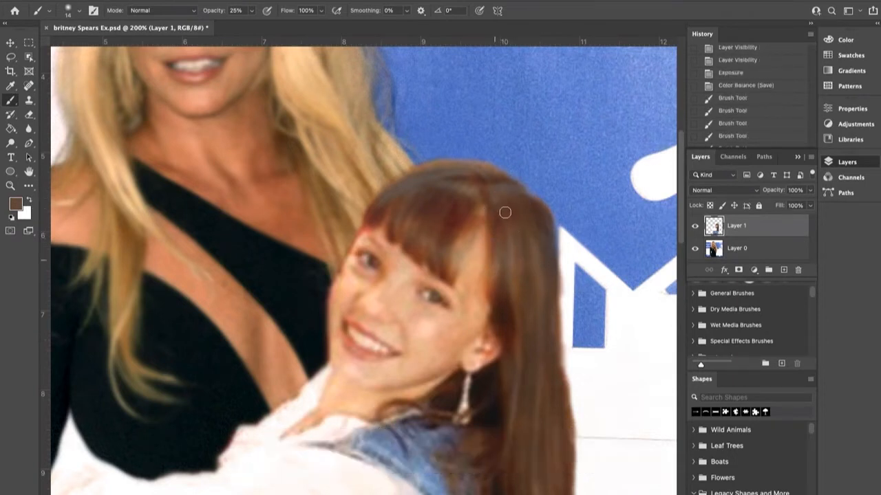
{"action": "left_click_drag", "start_coordinate": [505, 305], "coordinate": [516, 364]}
{"action": "left_click_drag", "start_coordinate": [495, 329], "coordinate": [515, 362]}
{"action": "left_click_drag", "start_coordinate": [506, 310], "coordinate": [521, 350]}
{"action": "left_click_drag", "start_coordinate": [487, 268], "coordinate": [500, 307]}
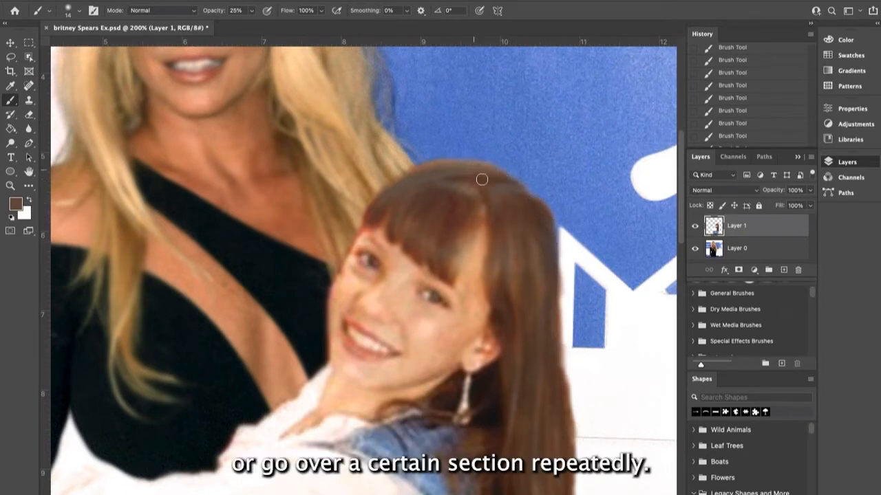
{"action": "scroll", "coordinate": [566, 297], "scroll_direction": "down", "scroll_amount": 5}
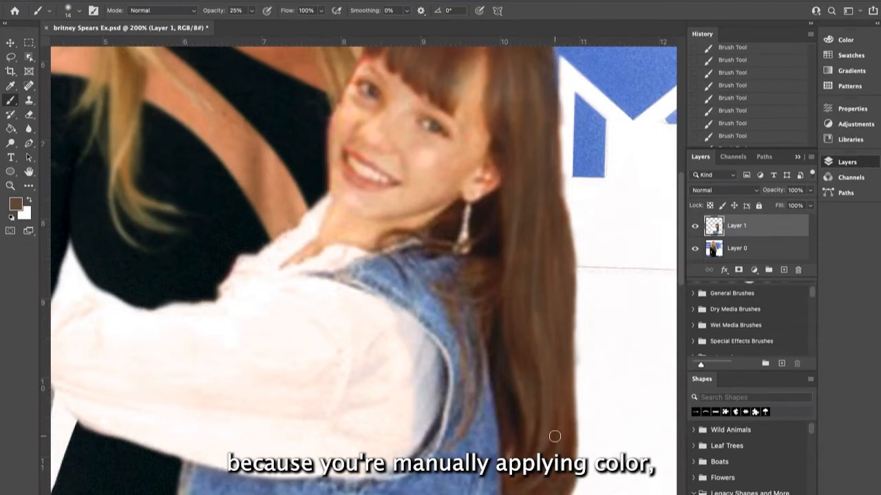
{"action": "scroll", "coordinate": [550, 437], "scroll_direction": "down", "scroll_amount": 3}
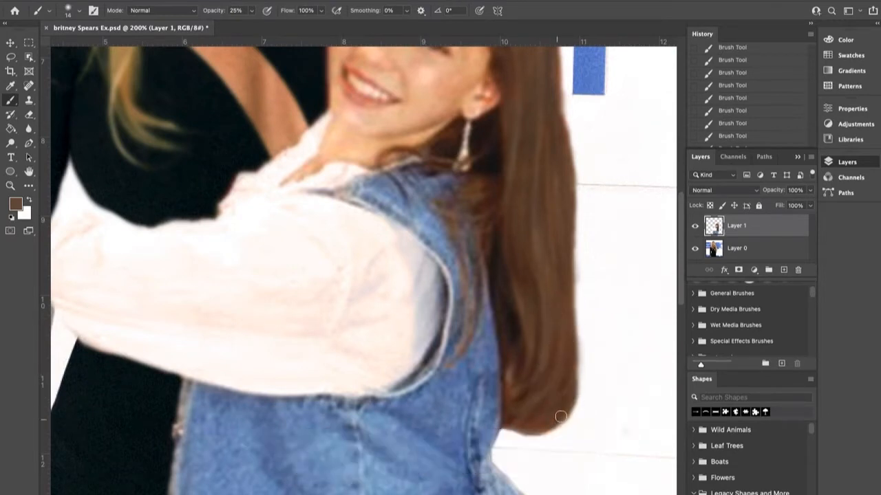
{"action": "scroll", "coordinate": [552, 348], "scroll_direction": "up", "scroll_amount": 5}
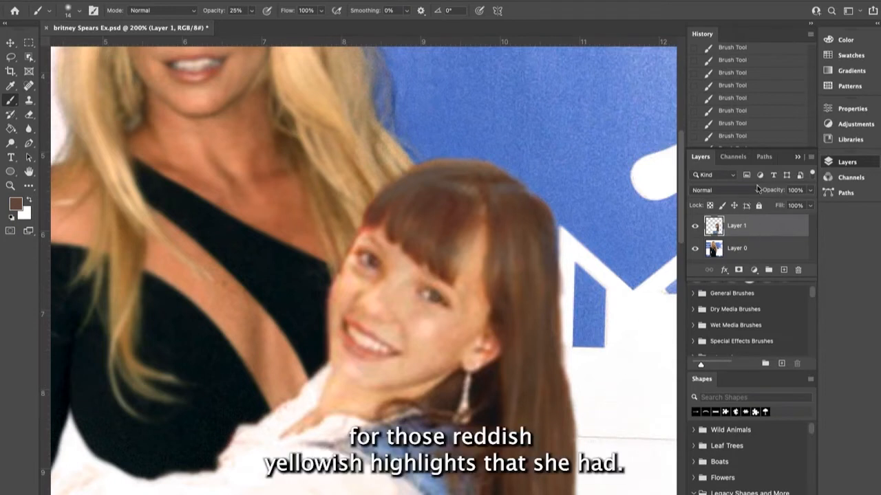
- Step the document history back by two brush strokes and bring the layer list back into view
{"action": "left_click", "coordinate": [798, 157]}
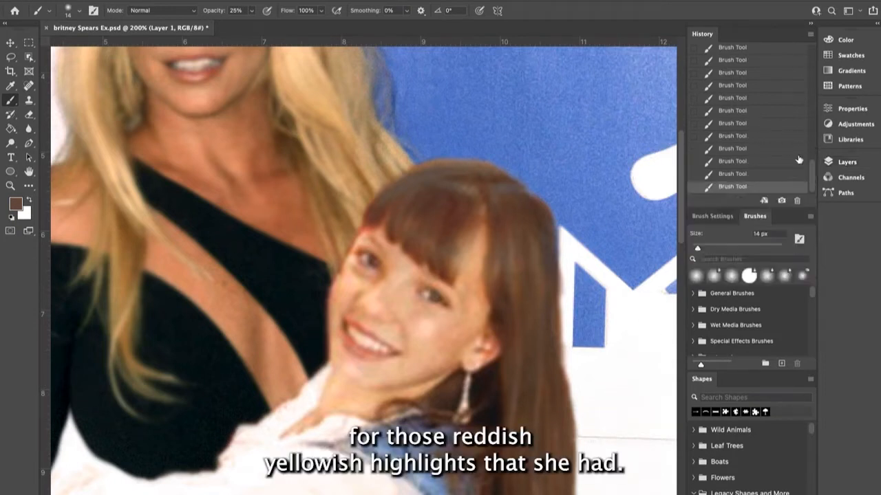
{"action": "left_click", "coordinate": [782, 165]}
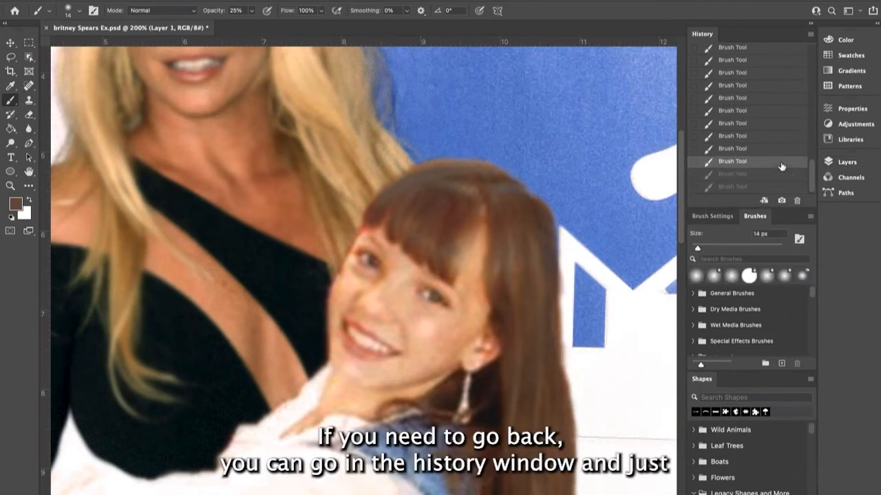
{"action": "left_click", "coordinate": [847, 162]}
- Look over the layer effects and the filter categories available for Layer 1 with the whole image in view
{"action": "key", "text": "ctrl+minus"}
{"action": "key", "text": "ctrl+minus"}
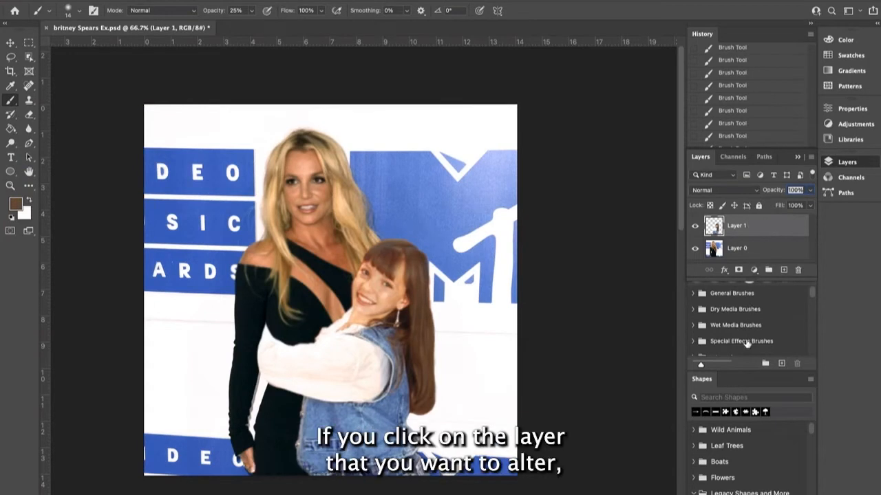
{"action": "left_click", "coordinate": [724, 270]}
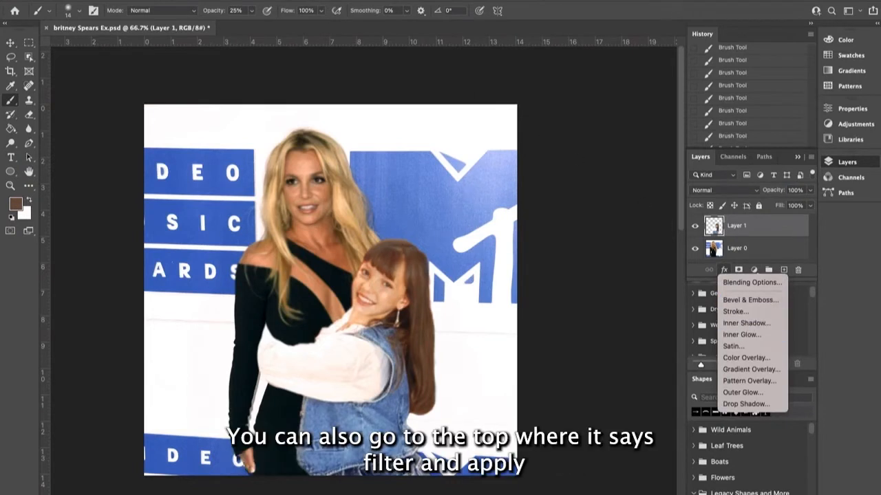
{"action": "left_click", "coordinate": [257, 0]}
{"action": "left_click", "coordinate": [258, 0]}
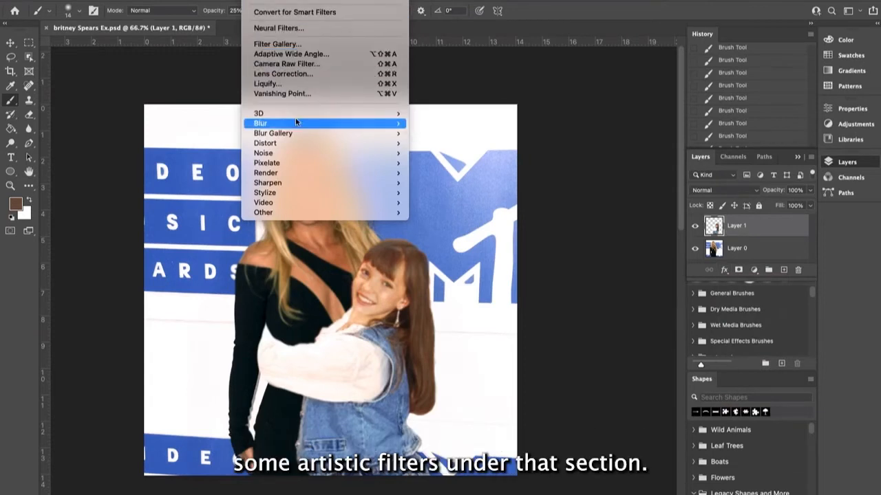
{"action": "mouse_move", "coordinate": [312, 145]}
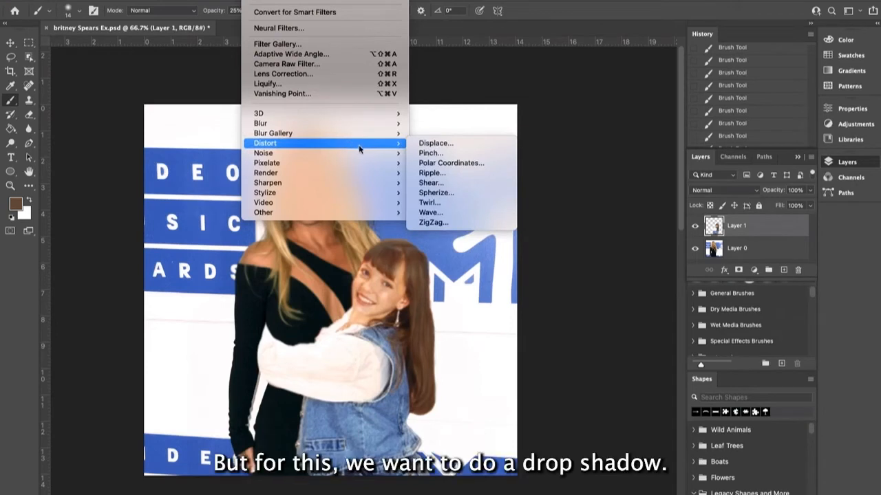
{"action": "mouse_move", "coordinate": [341, 183]}
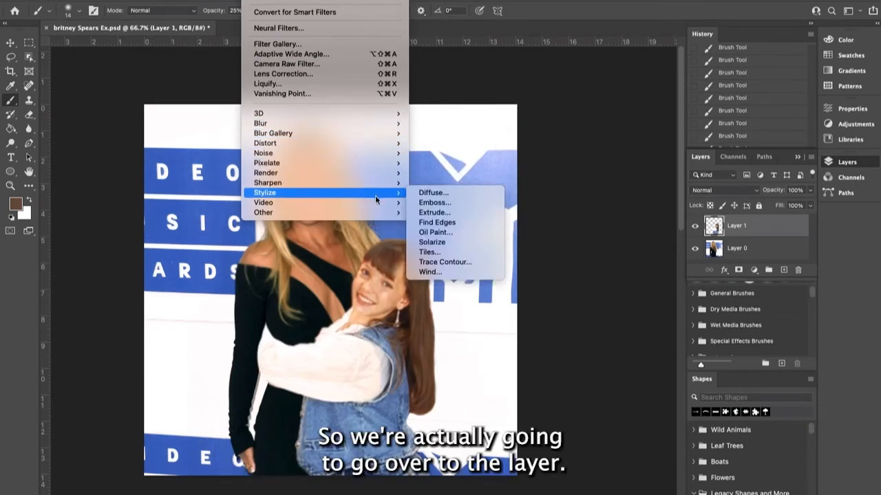
{"action": "mouse_move", "coordinate": [376, 182]}
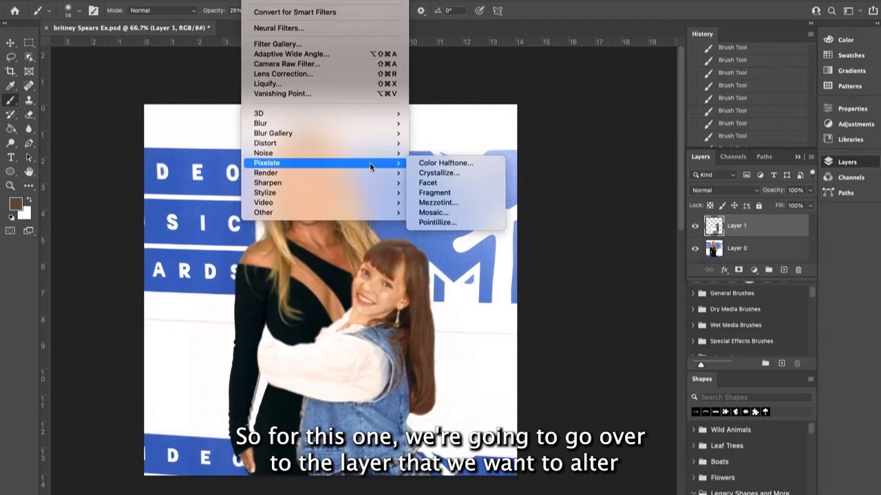
- Add a drop shadow to Layer 1 and set its angle to 149° so it falls behind the girl's hair
{"action": "left_click", "coordinate": [757, 233]}
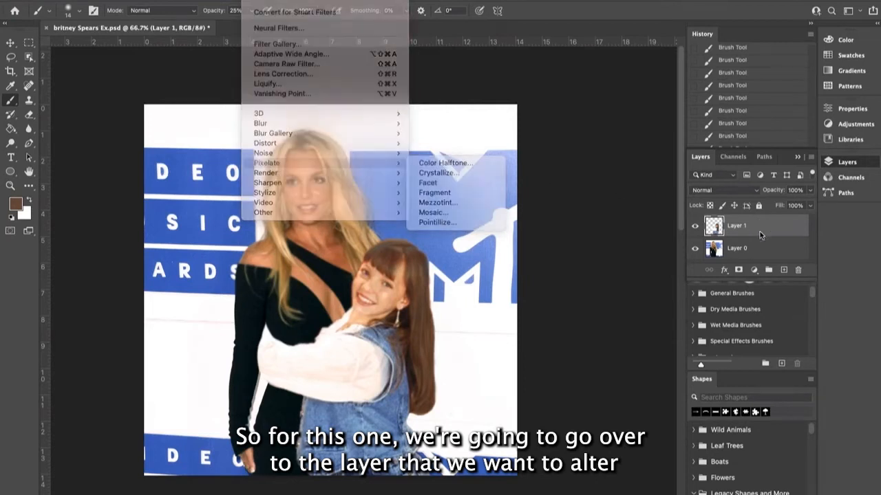
{"action": "left_click", "coordinate": [725, 271]}
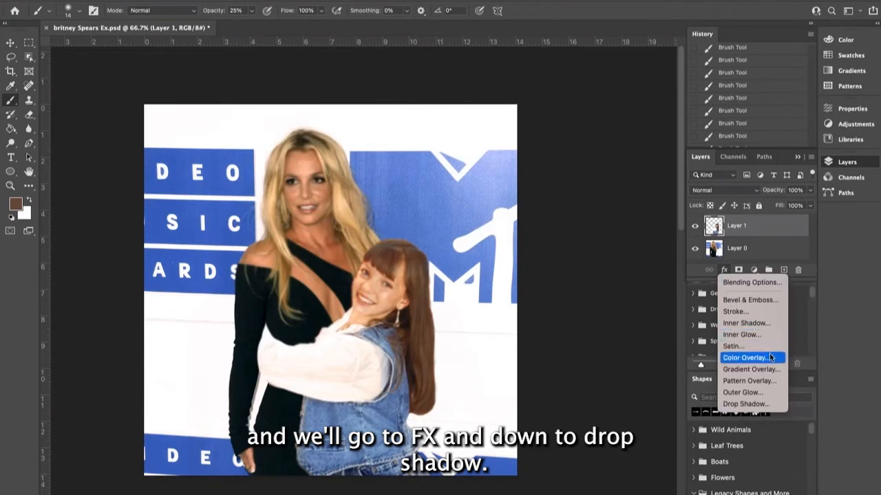
{"action": "left_click", "coordinate": [768, 404]}
{"action": "left_click_drag", "start_coordinate": [808, 66], "coordinate": [275, 23]}
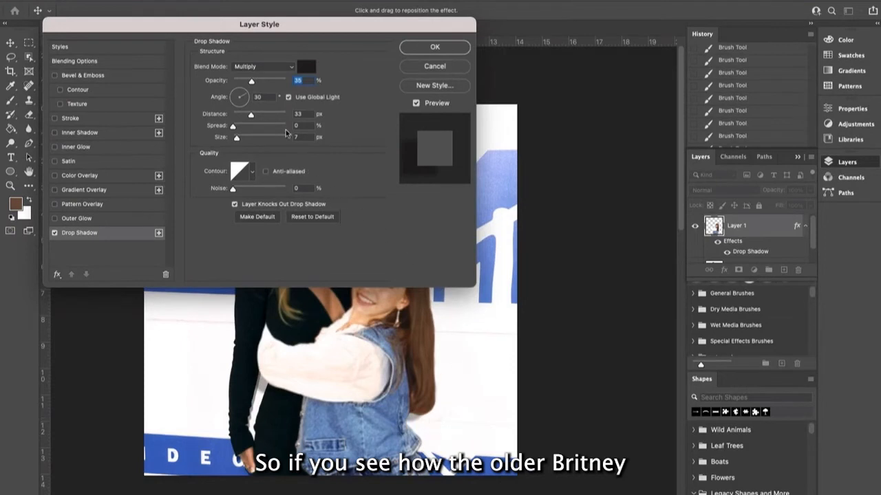
{"action": "left_click_drag", "start_coordinate": [246, 97], "coordinate": [225, 93]}
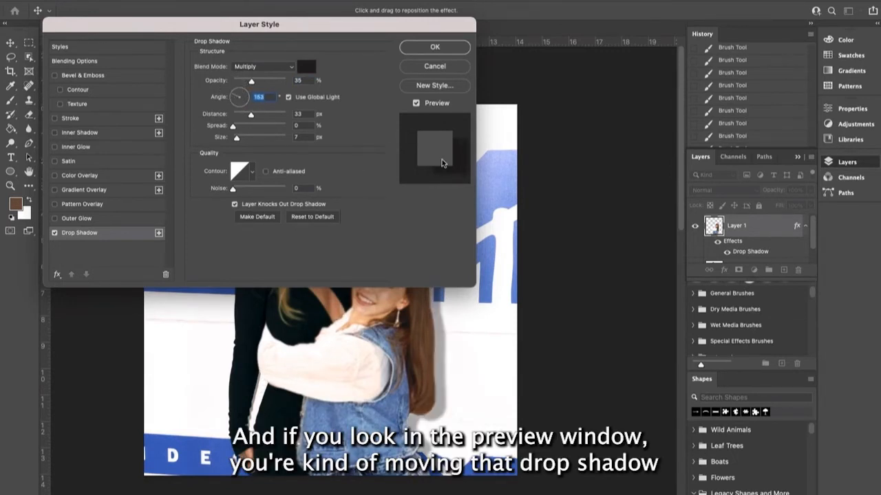
{"action": "left_click_drag", "start_coordinate": [233, 92], "coordinate": [217, 86]}
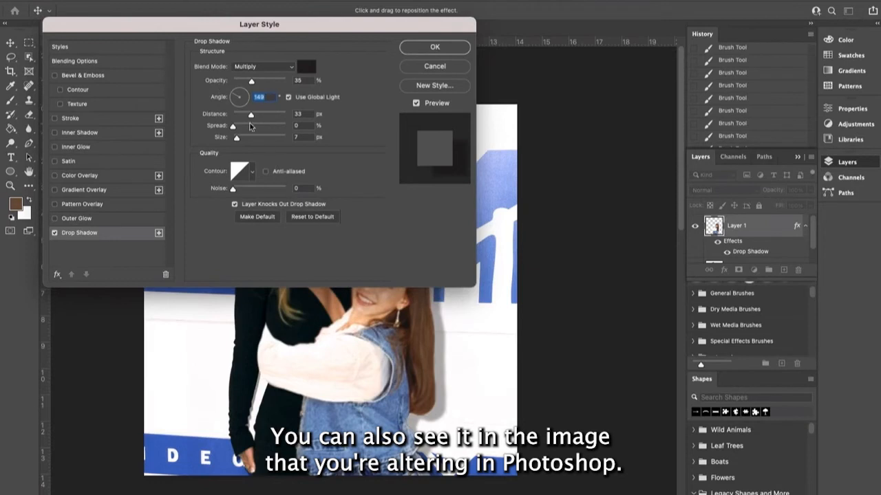
- Narrow the drop shadow by setting its distance to 13 px, check it on the image and apply the layer style
{"action": "left_click_drag", "start_coordinate": [251, 115], "coordinate": [239, 116]}
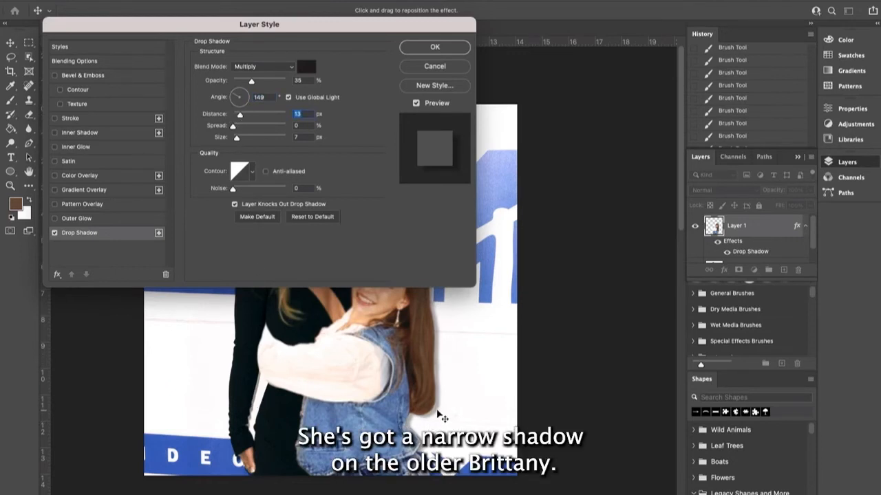
{"action": "left_click_drag", "start_coordinate": [343, 33], "coordinate": [802, 45]}
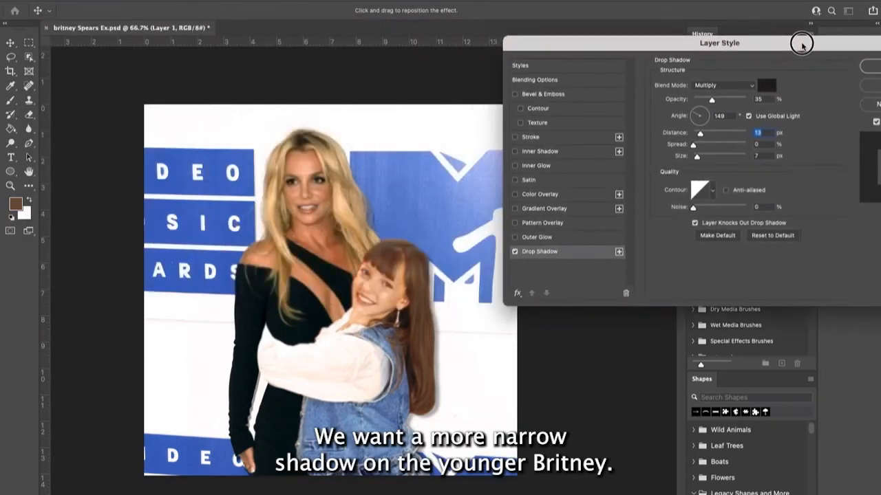
{"action": "left_click_drag", "start_coordinate": [802, 45], "coordinate": [578, 29]}
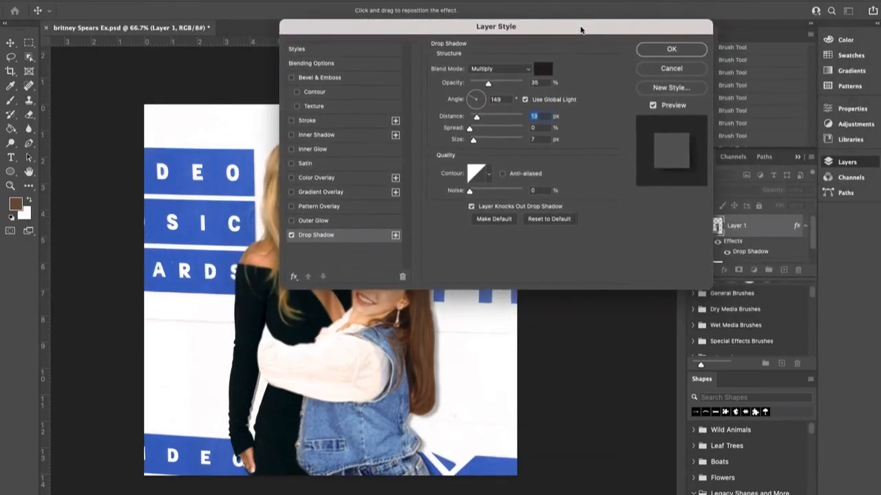
{"action": "left_click", "coordinate": [671, 50]}
- Select Layer 0, the background photo, and open the Add Noise filter for it with the woman's face in close view
{"action": "scroll", "coordinate": [421, 244], "scroll_direction": "up", "scroll_amount": 2}
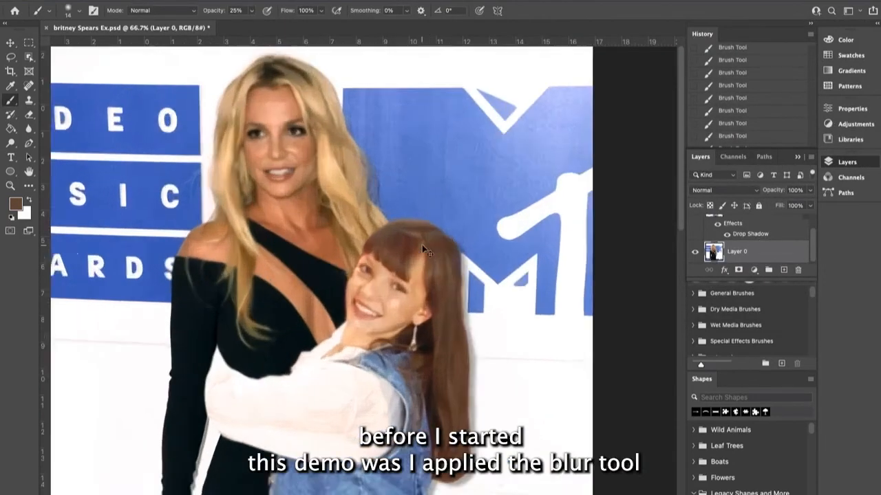
{"action": "scroll", "coordinate": [180, 228], "scroll_direction": "up", "scroll_amount": 6}
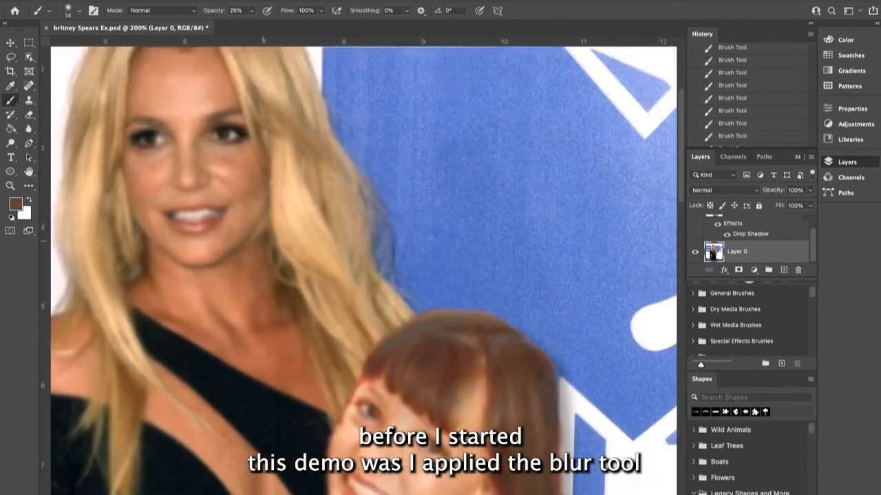
{"action": "scroll", "coordinate": [516, 418], "scroll_direction": "down", "scroll_amount": 4}
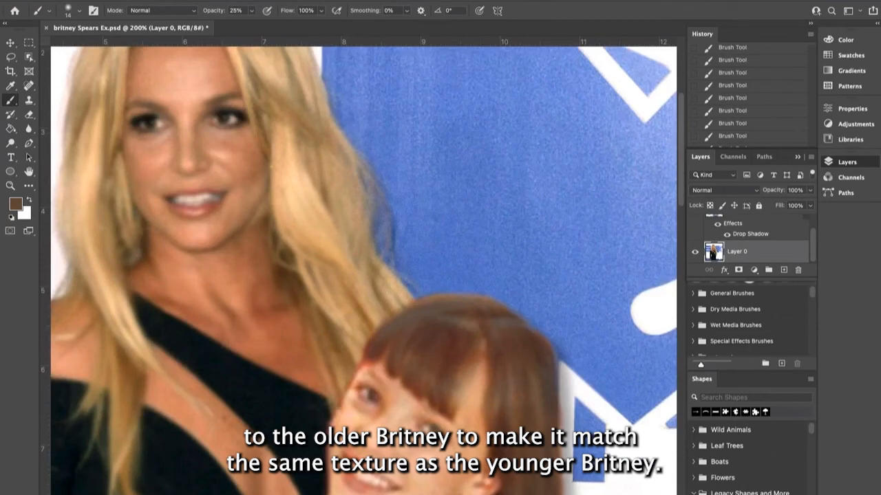
{"action": "scroll", "coordinate": [363, 268], "scroll_direction": "left", "scroll_amount": 3}
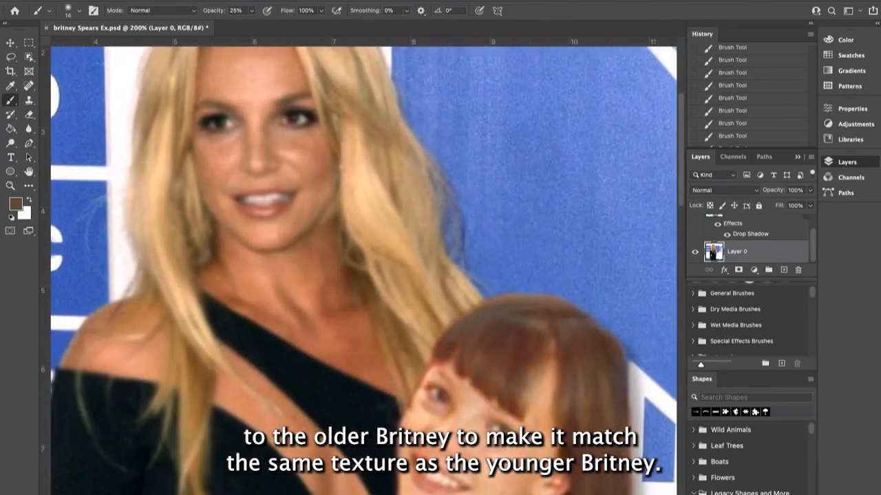
{"action": "left_click", "coordinate": [260, 1]}
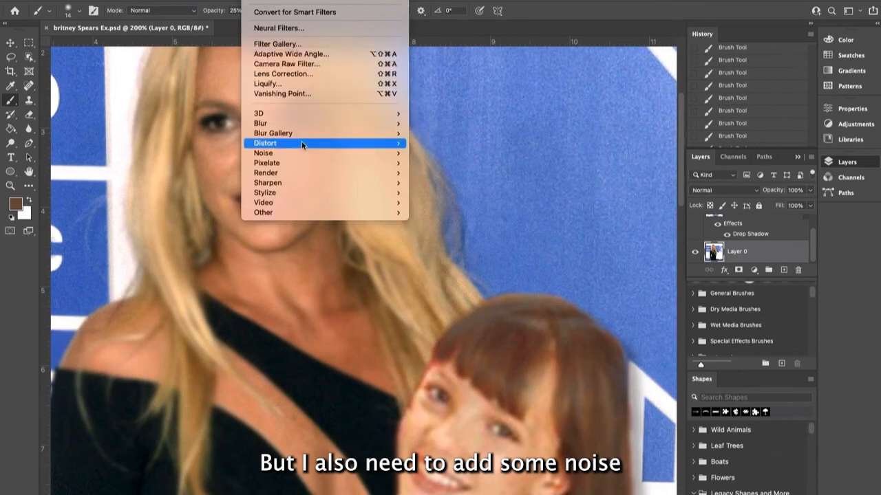
{"action": "mouse_move", "coordinate": [304, 145]}
{"action": "mouse_move", "coordinate": [306, 153]}
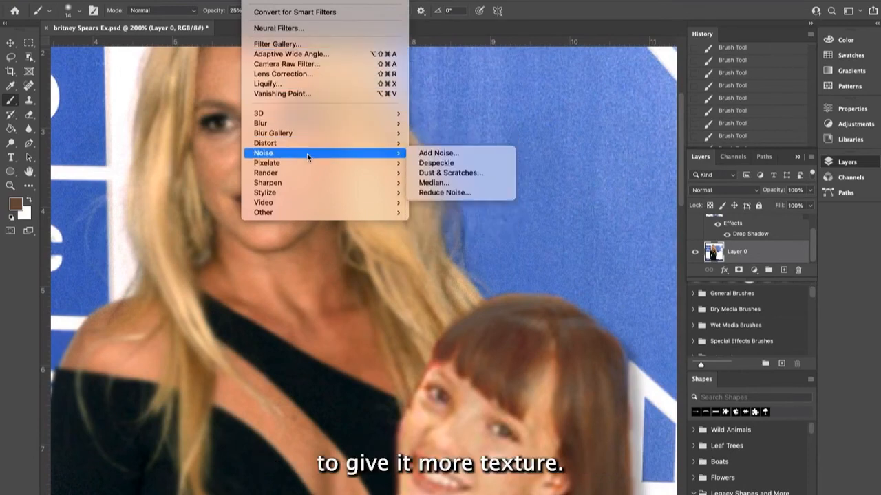
{"action": "left_click", "coordinate": [440, 153]}
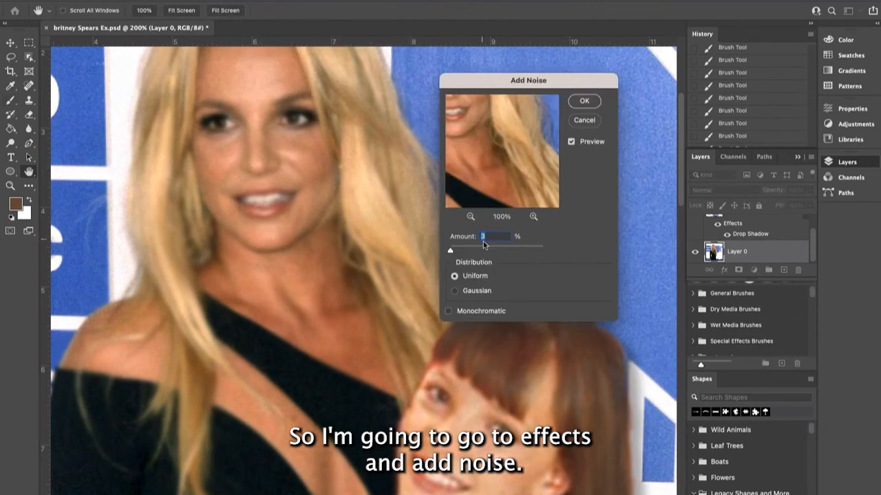
- Compare Gaussian with Uniform distribution, keep Uniform, set the noise amount to 2% and apply the filter to Layer 0
{"action": "left_click", "coordinate": [455, 292]}
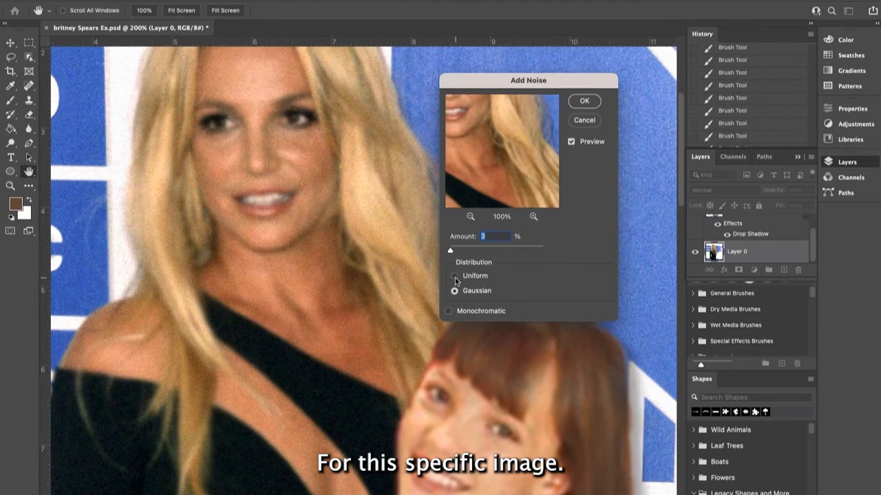
{"action": "left_click", "coordinate": [455, 277]}
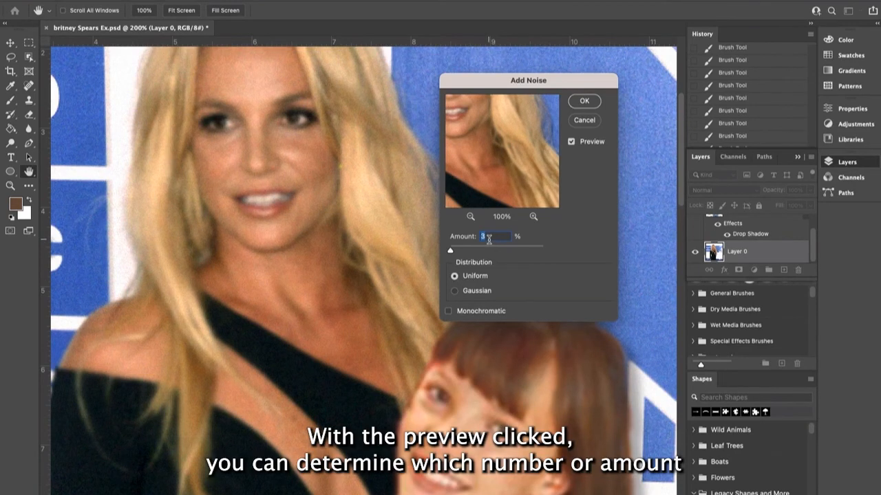
{"action": "type", "text": "2"}
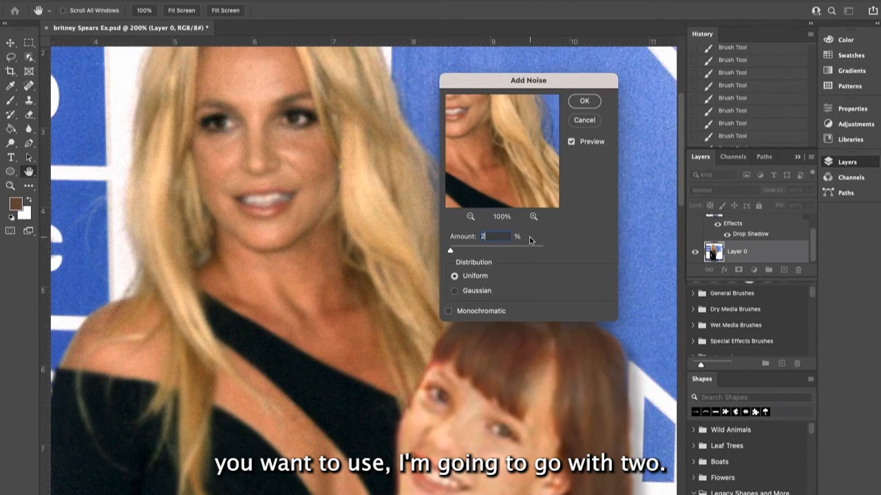
{"action": "left_click", "coordinate": [581, 101]}
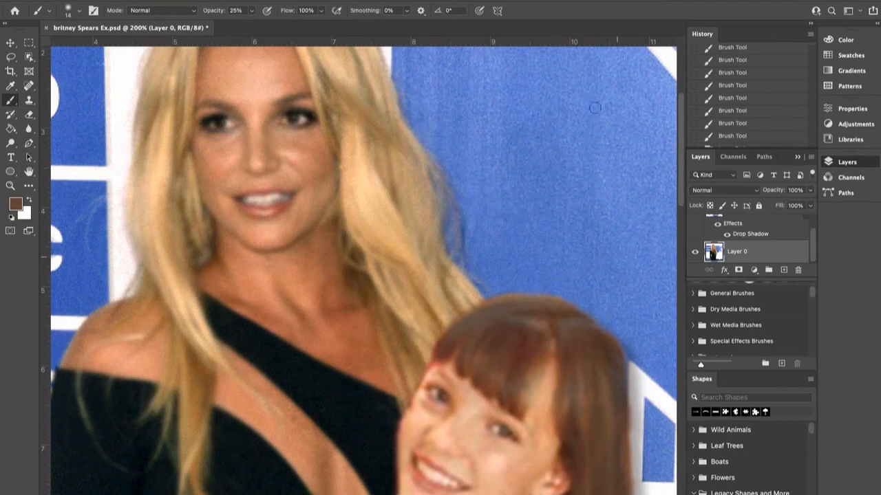
- Review the blended composite at 100% zoom, checking the noise, the drop shadow and the recoloured hair
{"action": "key", "text": "ctrl+minus"}
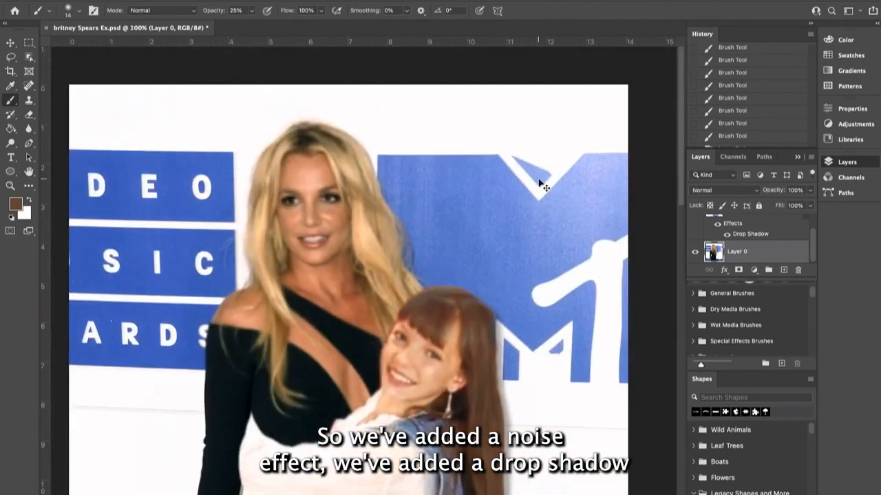
{"action": "scroll", "coordinate": [539, 179], "scroll_direction": "down", "scroll_amount": 5}
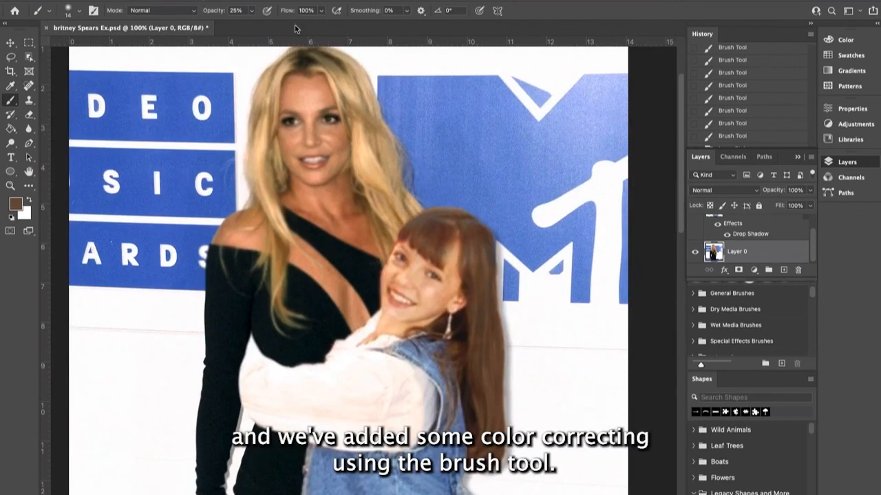
{"action": "scroll", "coordinate": [729, 316], "scroll_direction": "down", "scroll_amount": 1}
{"action": "scroll", "coordinate": [577, 300], "scroll_direction": "down", "scroll_amount": 1}
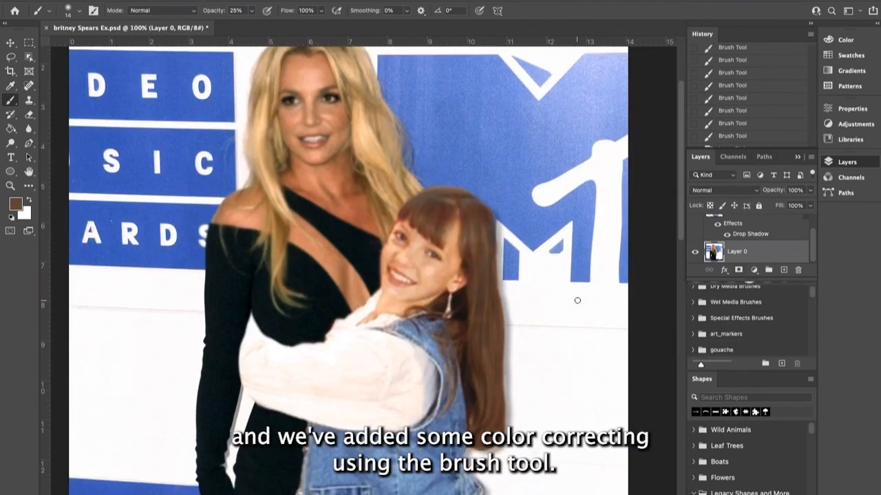
{"action": "scroll", "coordinate": [577, 300], "scroll_direction": "up", "scroll_amount": 4}
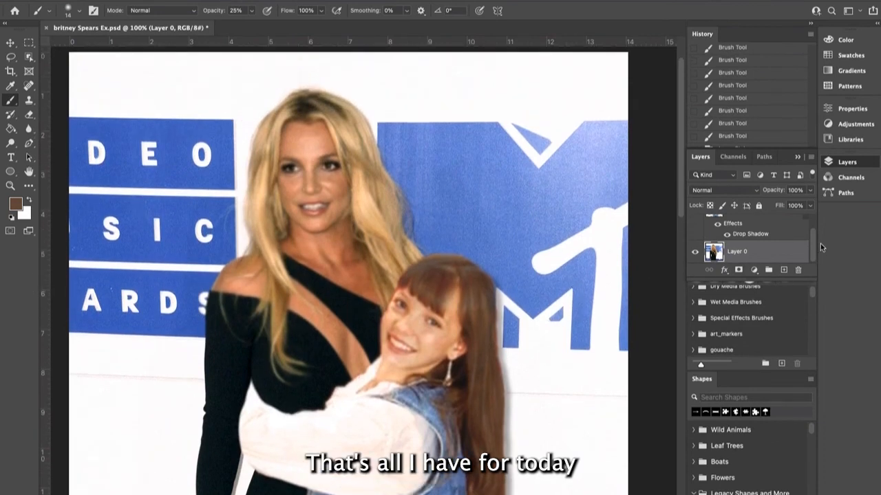